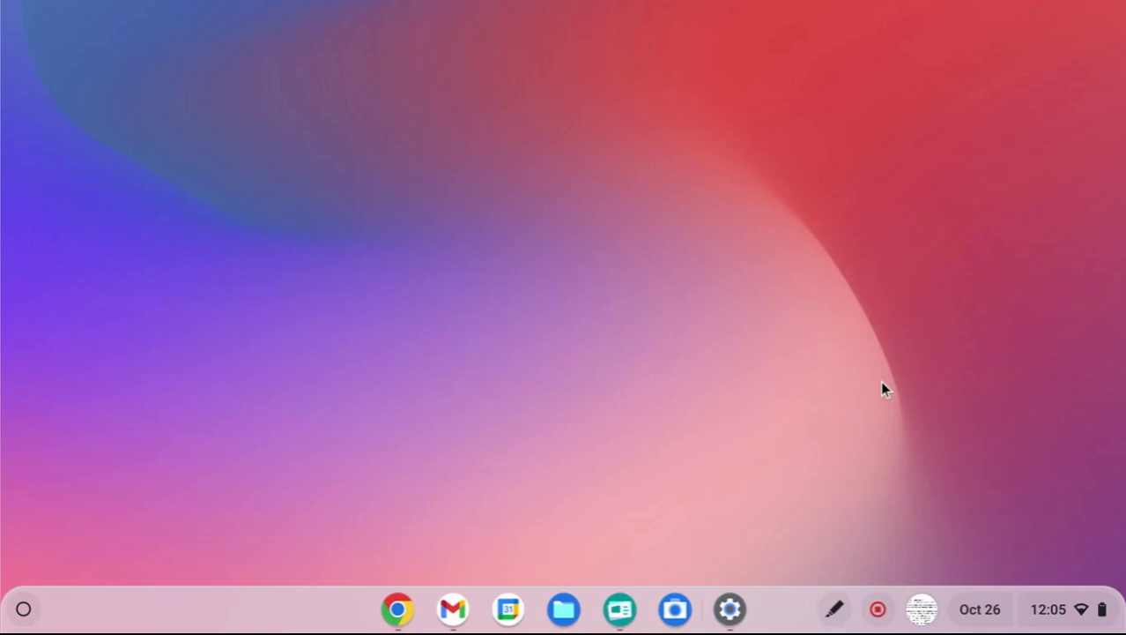
- Turn on Select-to-speak in the accessibility options and switch to Chrome with the Project Gutenberg book
{"action": "left_click", "coordinate": [1040, 608]}
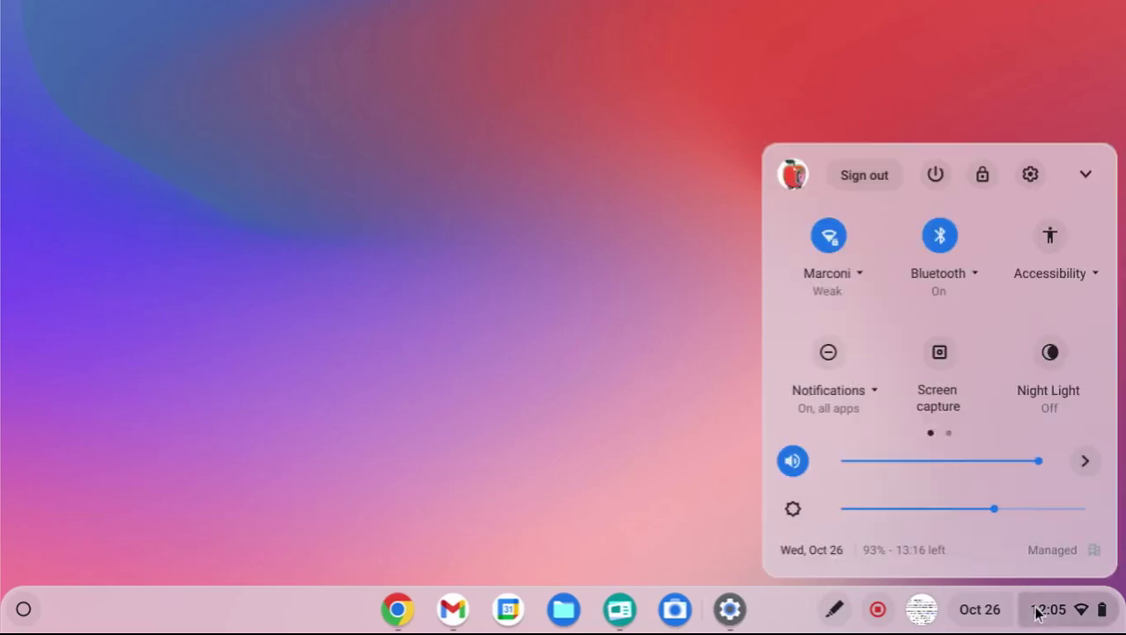
{"action": "left_click", "coordinate": [1094, 275]}
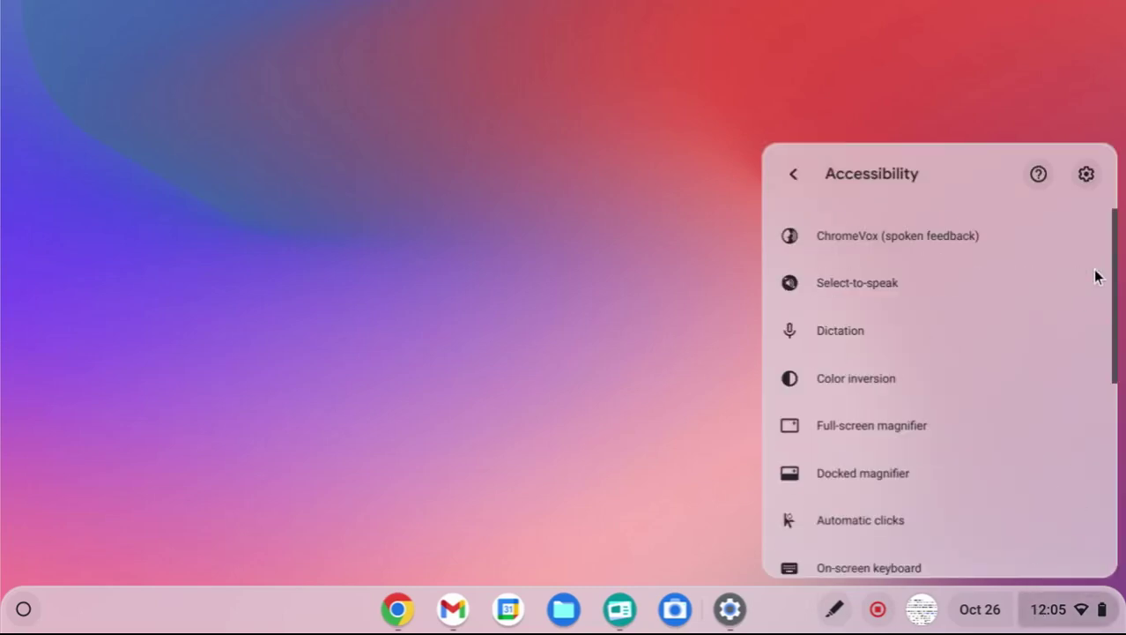
{"action": "left_click", "coordinate": [926, 283]}
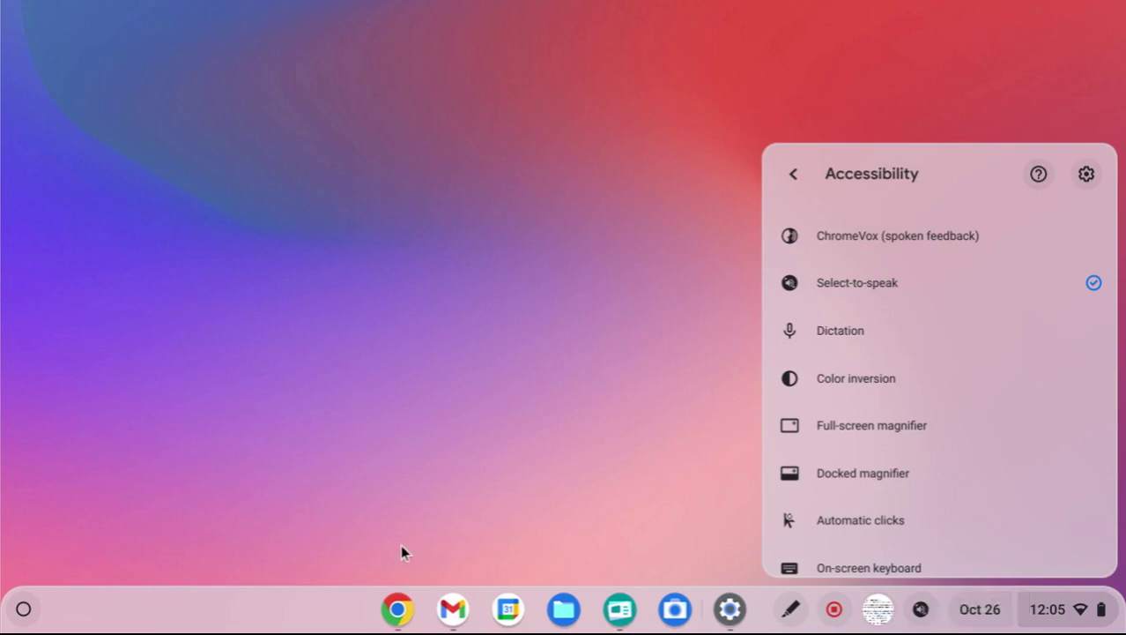
{"action": "left_click", "coordinate": [405, 577]}
{"action": "left_click", "coordinate": [401, 609]}
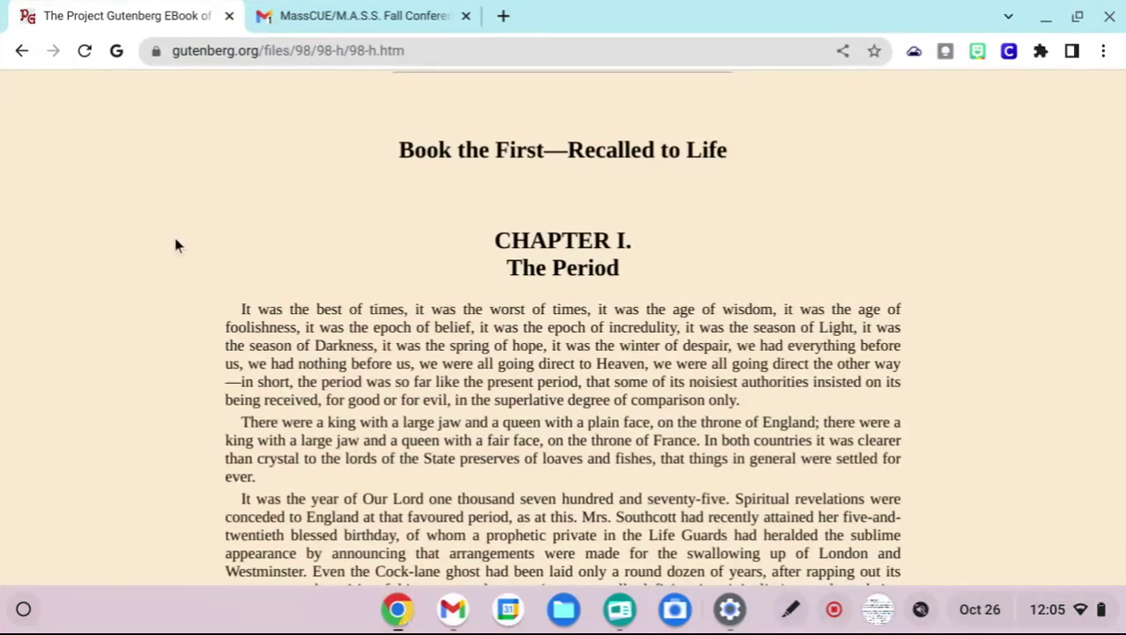
{"action": "left_click_drag", "start_coordinate": [228, 305], "coordinate": [938, 481]}
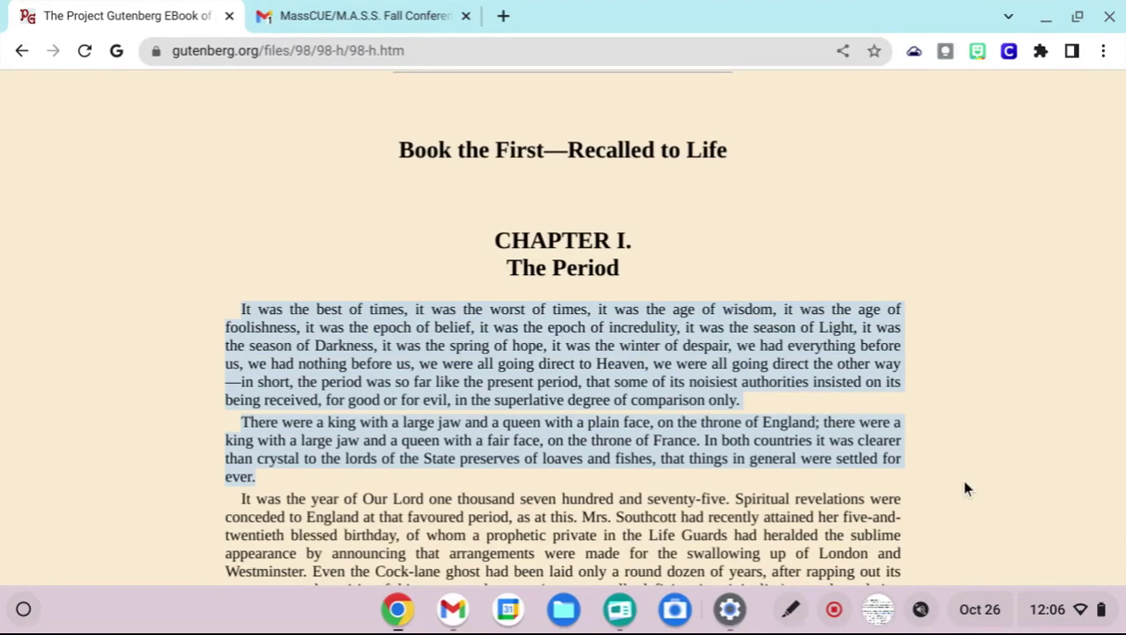
{"action": "key", "text": "super"}
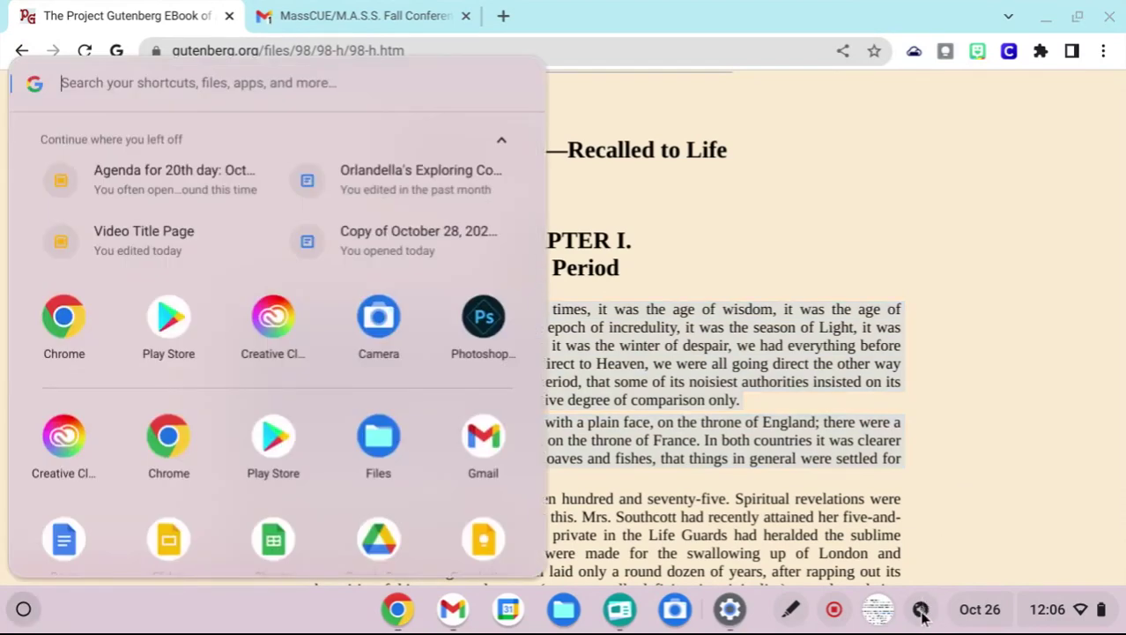
{"action": "left_click", "coordinate": [870, 498]}
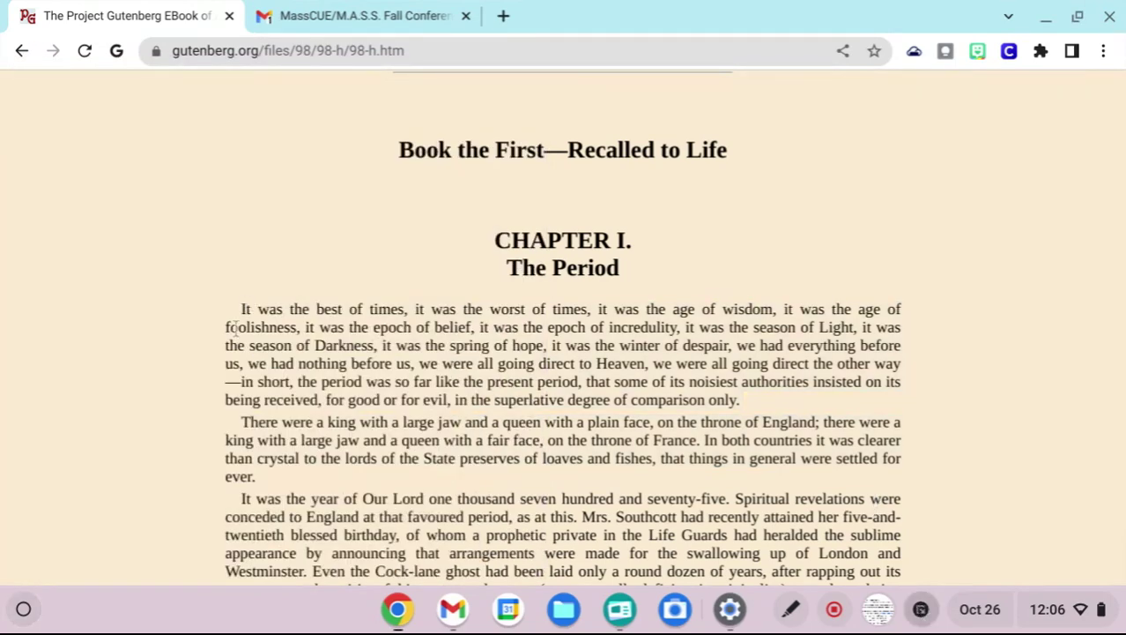
- Select the opening paragraphs of Chapter I and have Select-to-speak read them aloud
{"action": "mouse_move", "coordinate": [227, 298]}
{"action": "left_mouse_down"}
{"action": "mouse_move", "coordinate": [258, 328]}
{"action": "mouse_move", "coordinate": [468, 409]}
{"action": "mouse_move", "coordinate": [783, 438]}
{"action": "mouse_move", "coordinate": [913, 481]}
{"action": "left_mouse_up"}
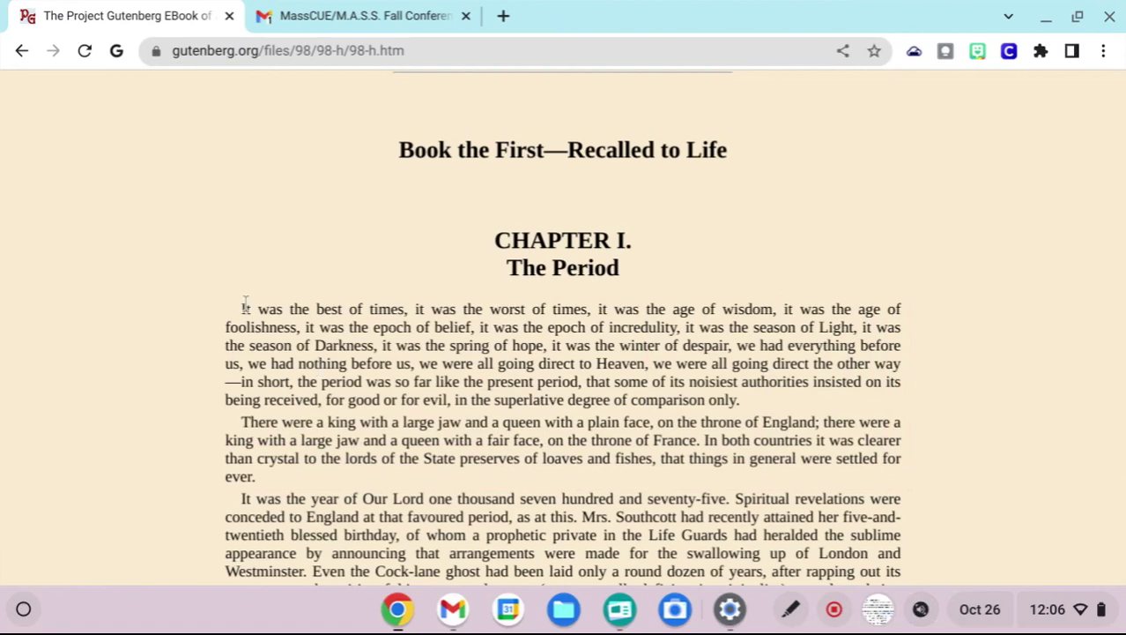
{"action": "left_click_drag", "start_coordinate": [233, 305], "coordinate": [758, 410]}
{"action": "key", "text": "super+s"}
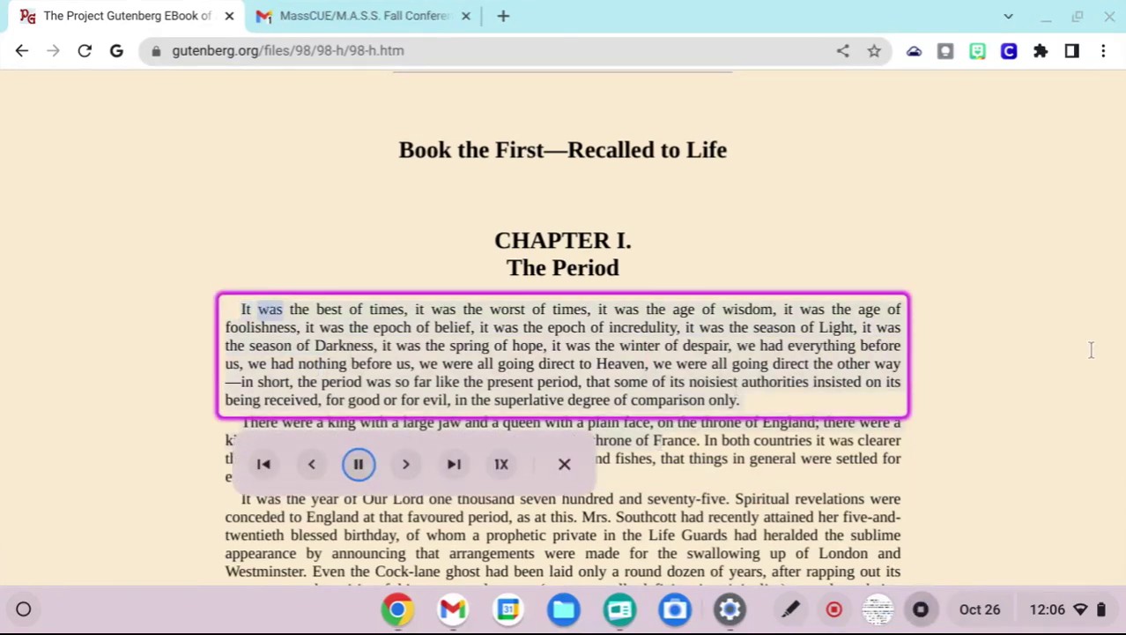
- Pause the reading, skip ahead to the next paragraph, and pause again
{"action": "left_click", "coordinate": [358, 464]}
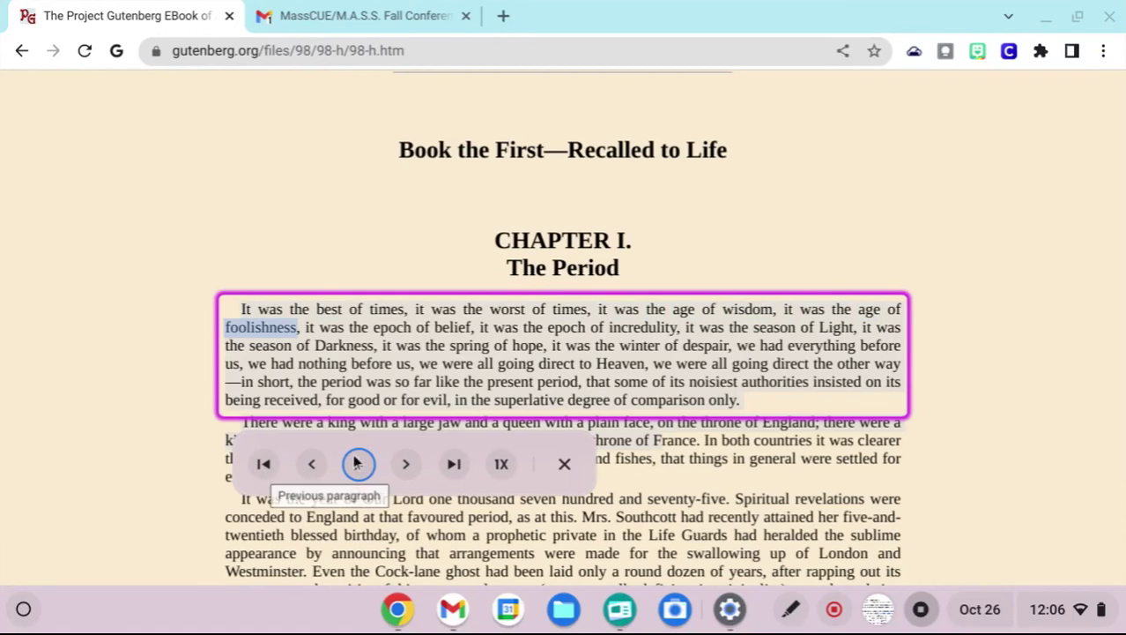
{"action": "left_click", "coordinate": [454, 461]}
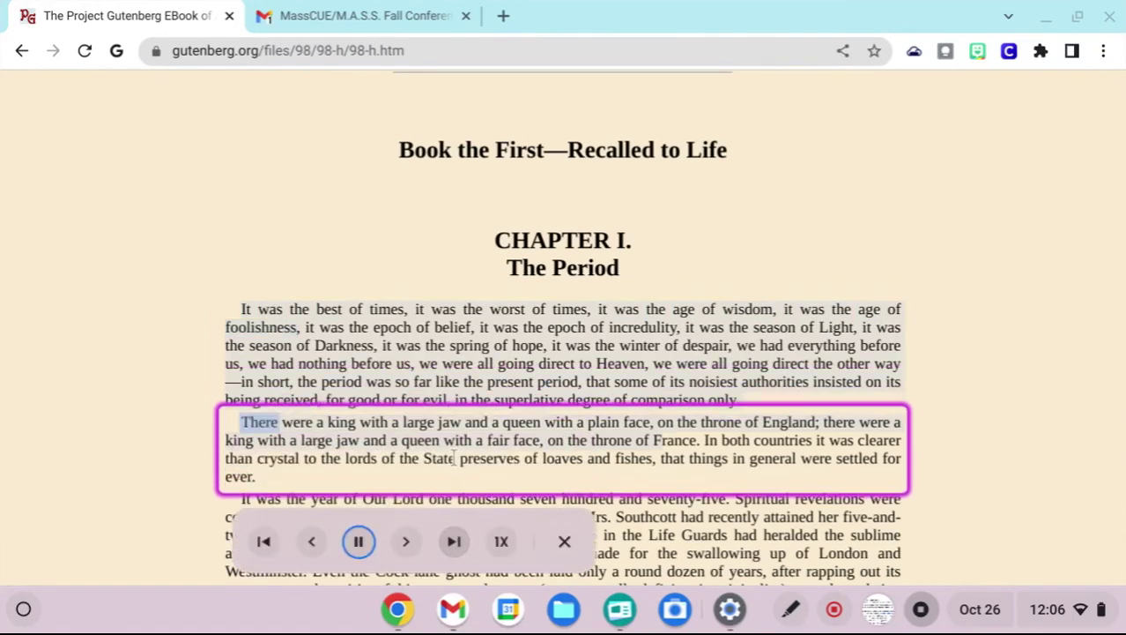
{"action": "left_click", "coordinate": [364, 547]}
- Set the reading speed to 1.2x, resume reading the second paragraph, and pause it again
{"action": "left_click", "coordinate": [501, 543]}
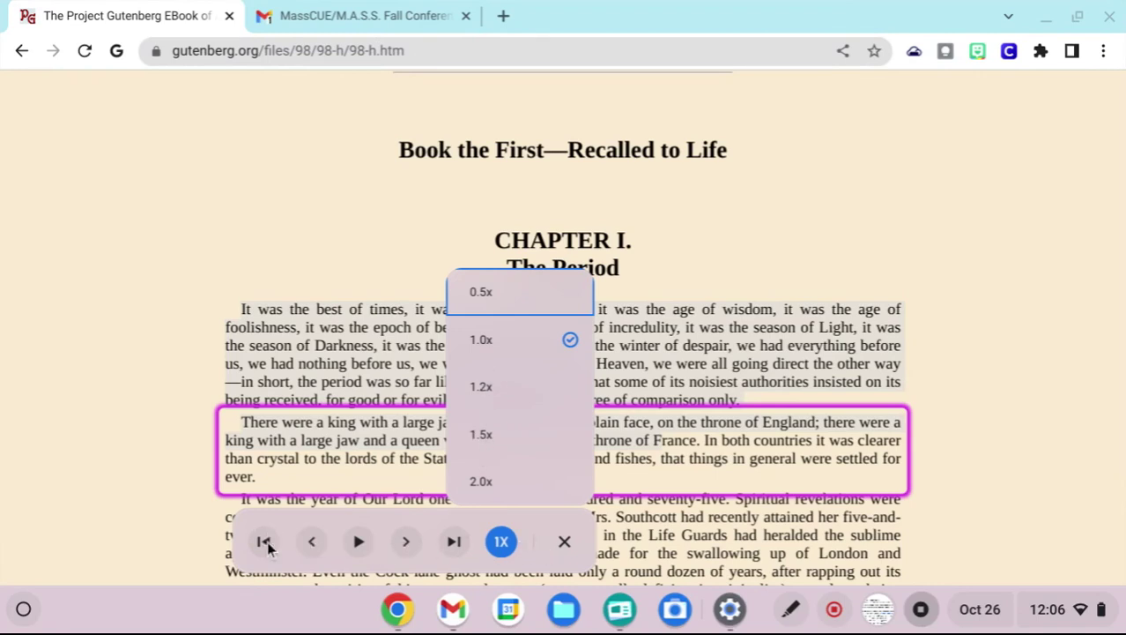
{"action": "left_click", "coordinate": [481, 388]}
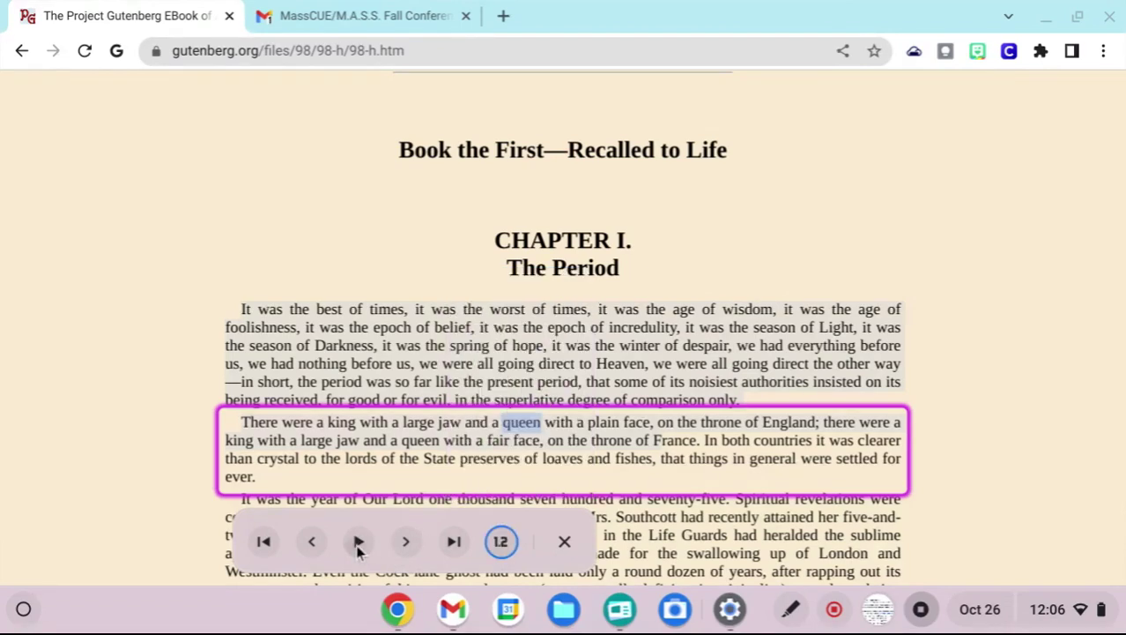
{"action": "left_click", "coordinate": [358, 543]}
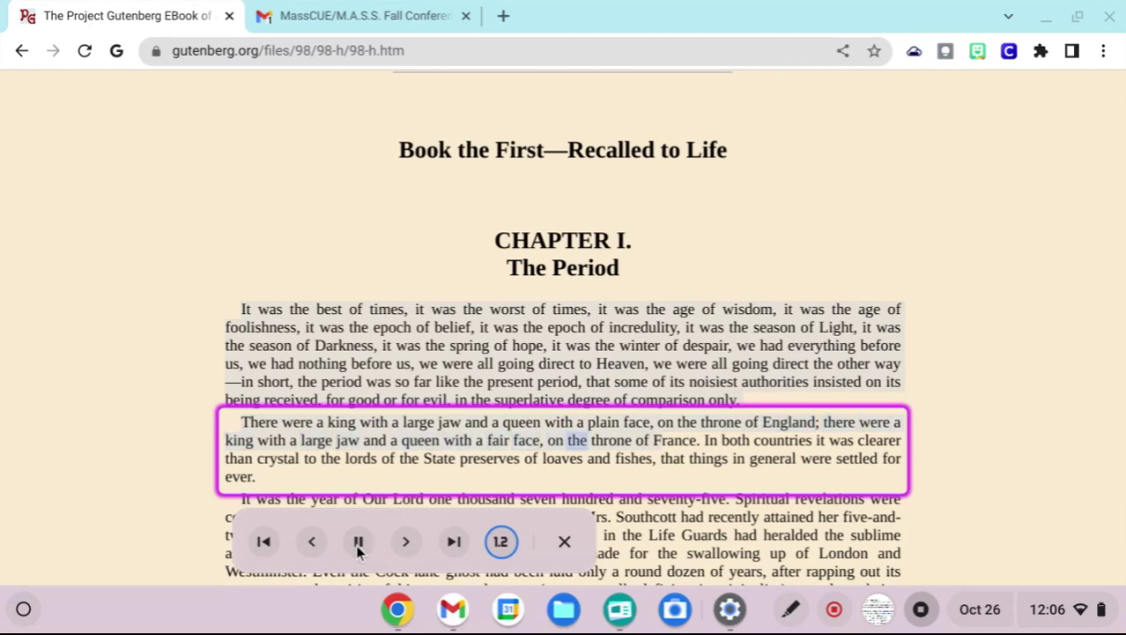
{"action": "left_click", "coordinate": [359, 545]}
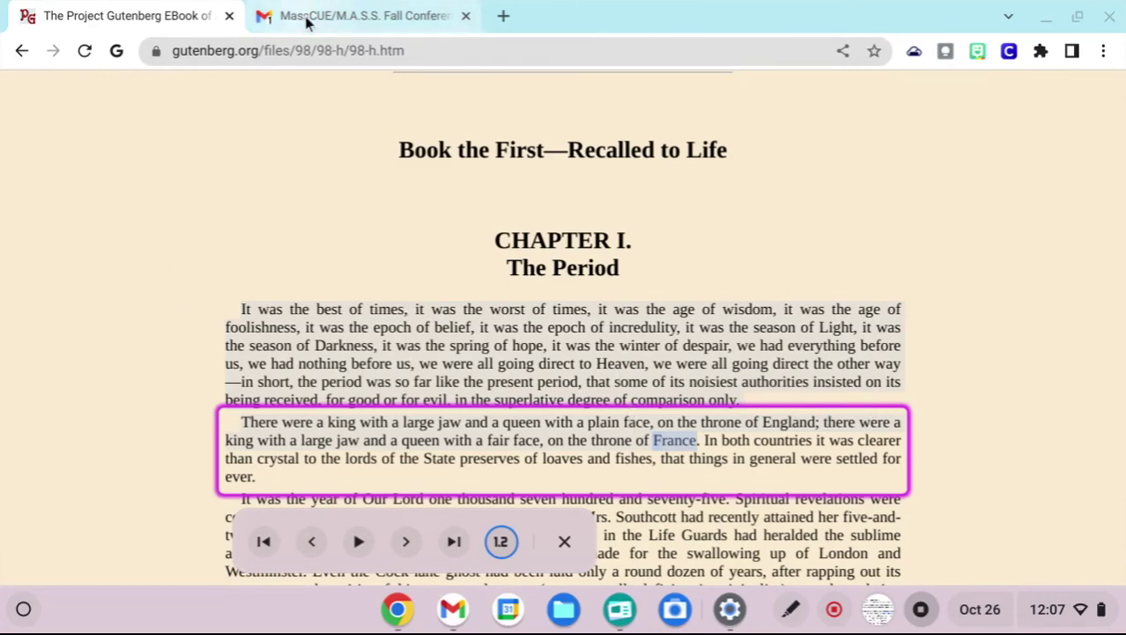
- Switch to the MassCUE conference email and have the text from the greeting through the registration paragraph read aloud
{"action": "left_click", "coordinate": [379, 15]}
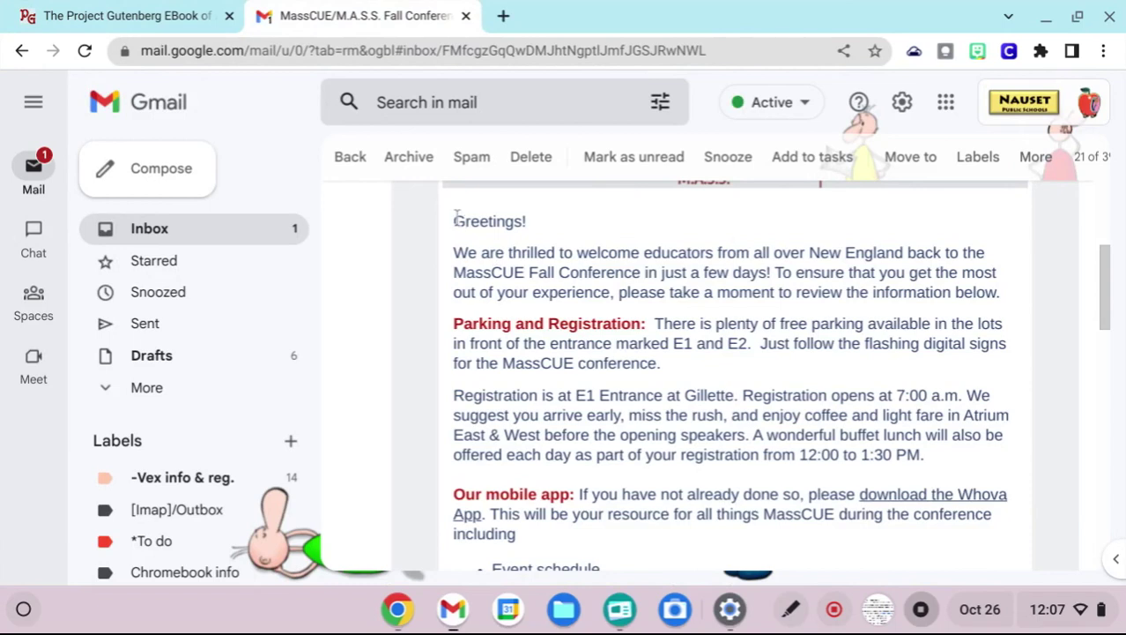
{"action": "left_click_drag", "start_coordinate": [455, 221], "coordinate": [943, 454]}
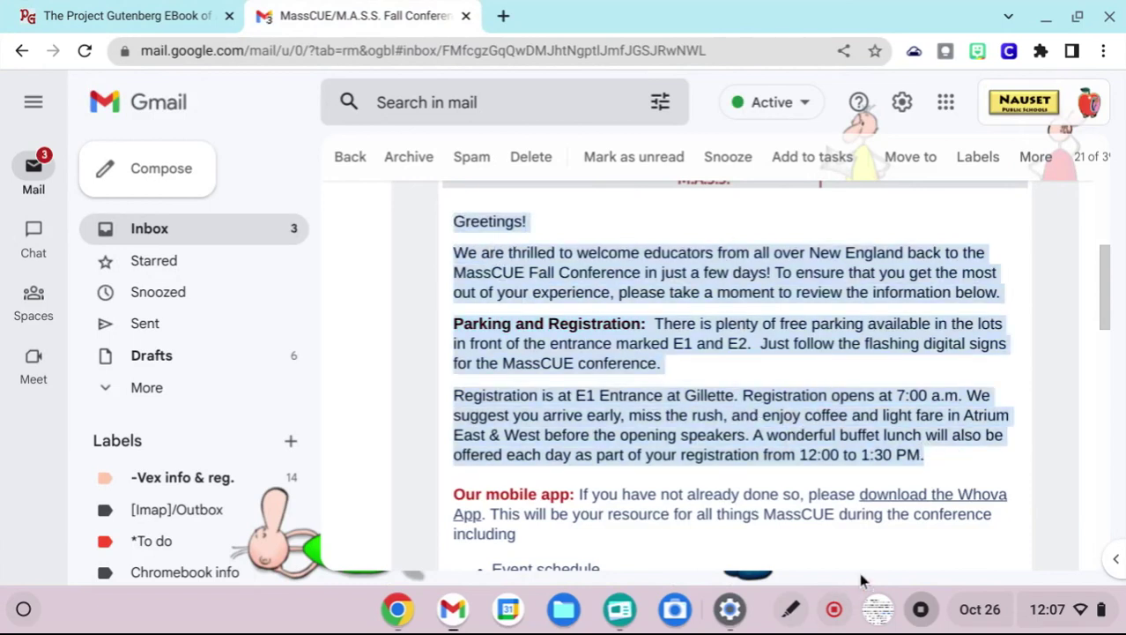
{"action": "key", "text": "super+s"}
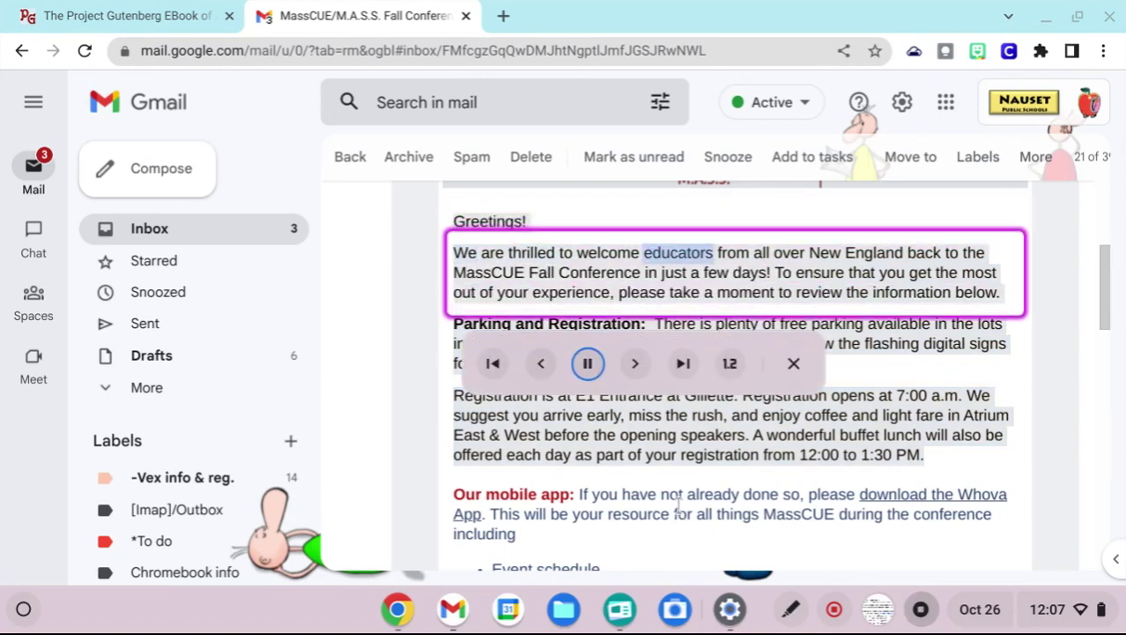
- Increase the reading speed to 2.0x, then pause and close the Select-to-speak reading of the email
{"action": "left_click", "coordinate": [730, 364]}
{"action": "left_click", "coordinate": [717, 301]}
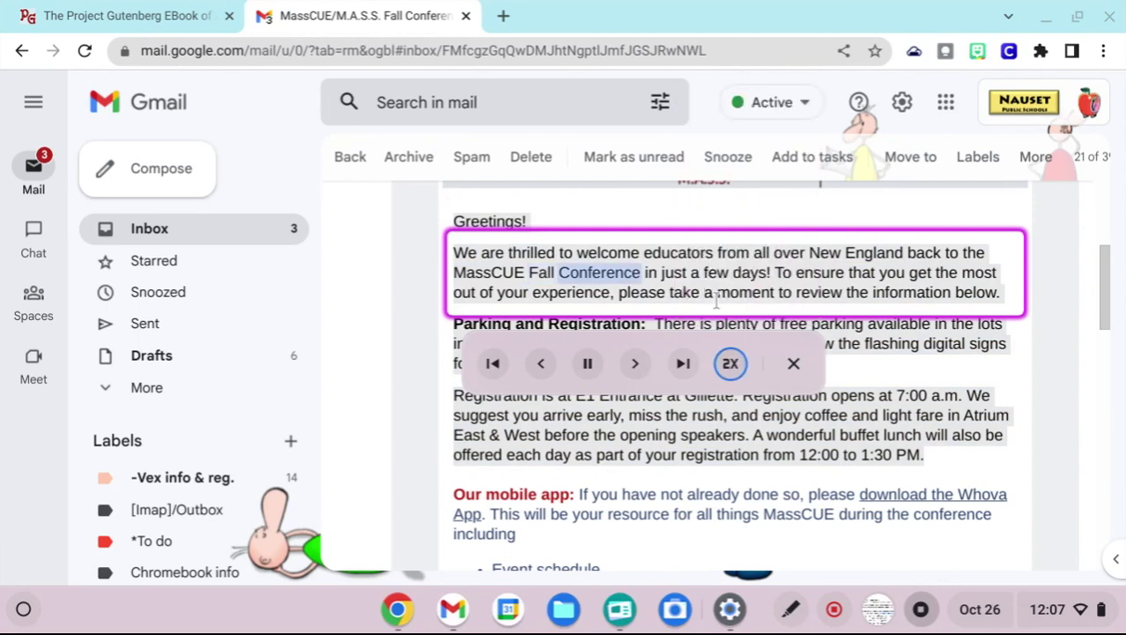
{"action": "left_click", "coordinate": [588, 365]}
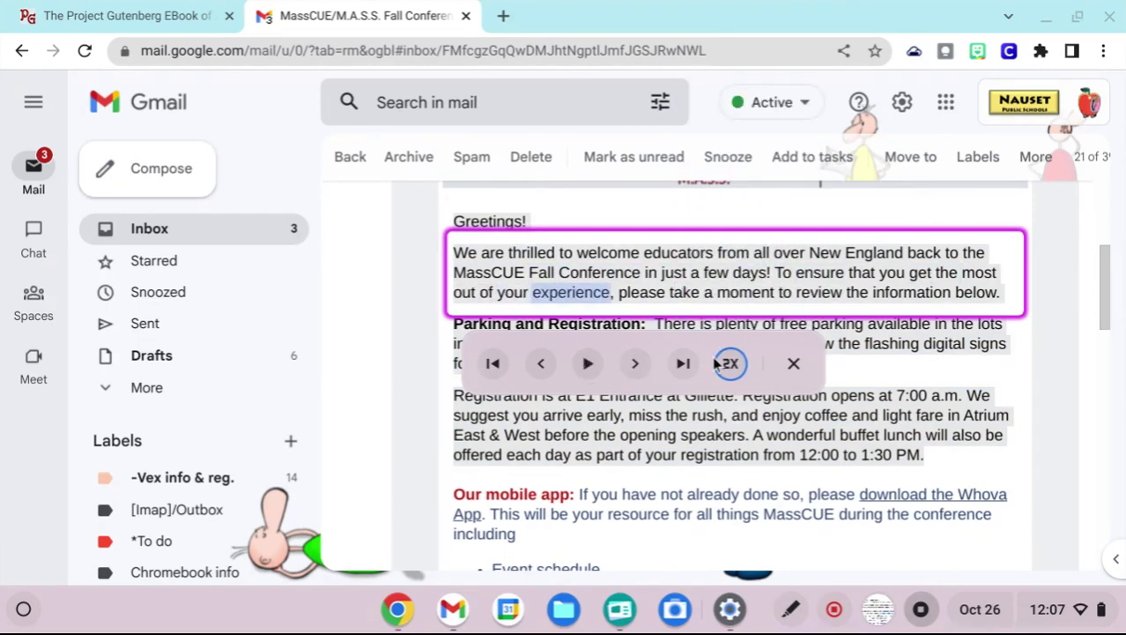
{"action": "left_click", "coordinate": [793, 366]}
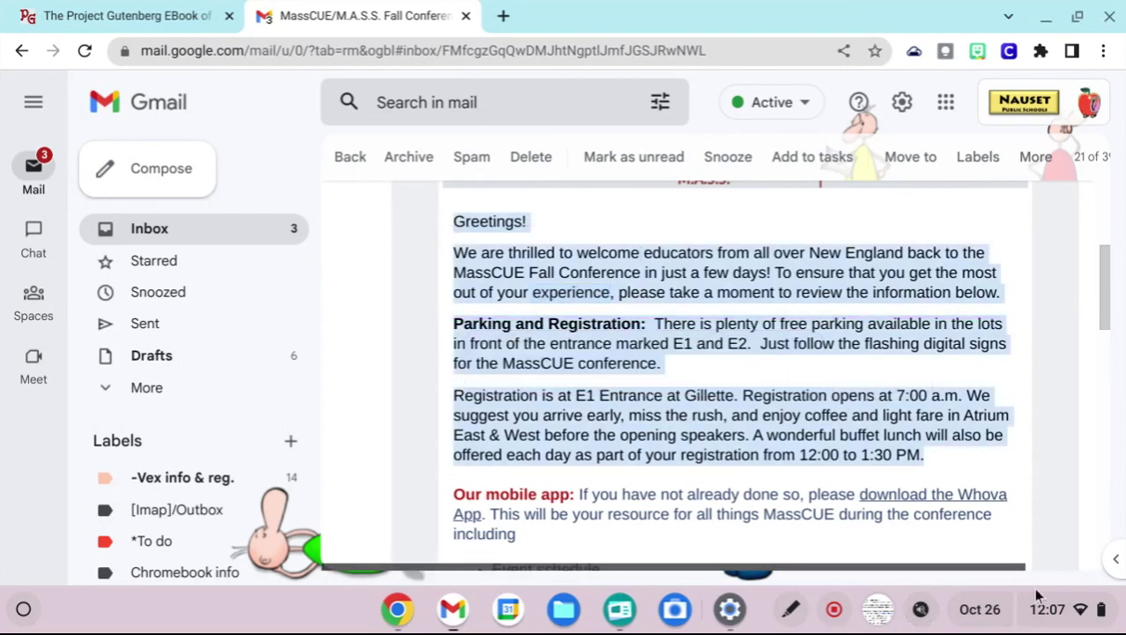
- Open the Select-to-speak settings from the device's accessibility settings
{"action": "left_click", "coordinate": [1063, 617]}
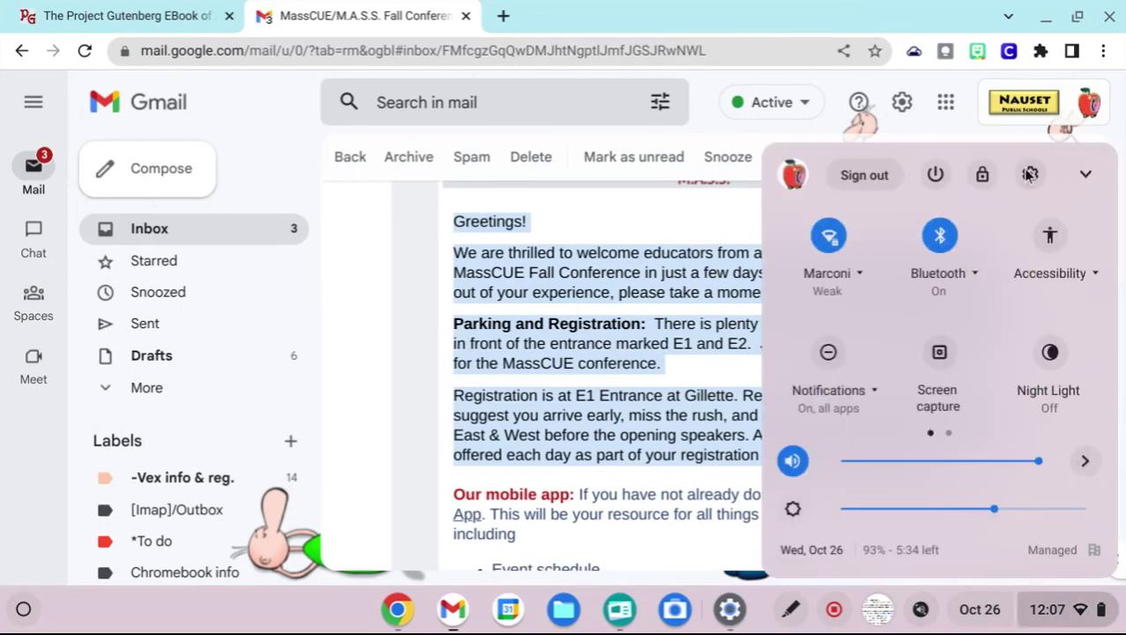
{"action": "left_click", "coordinate": [1050, 233]}
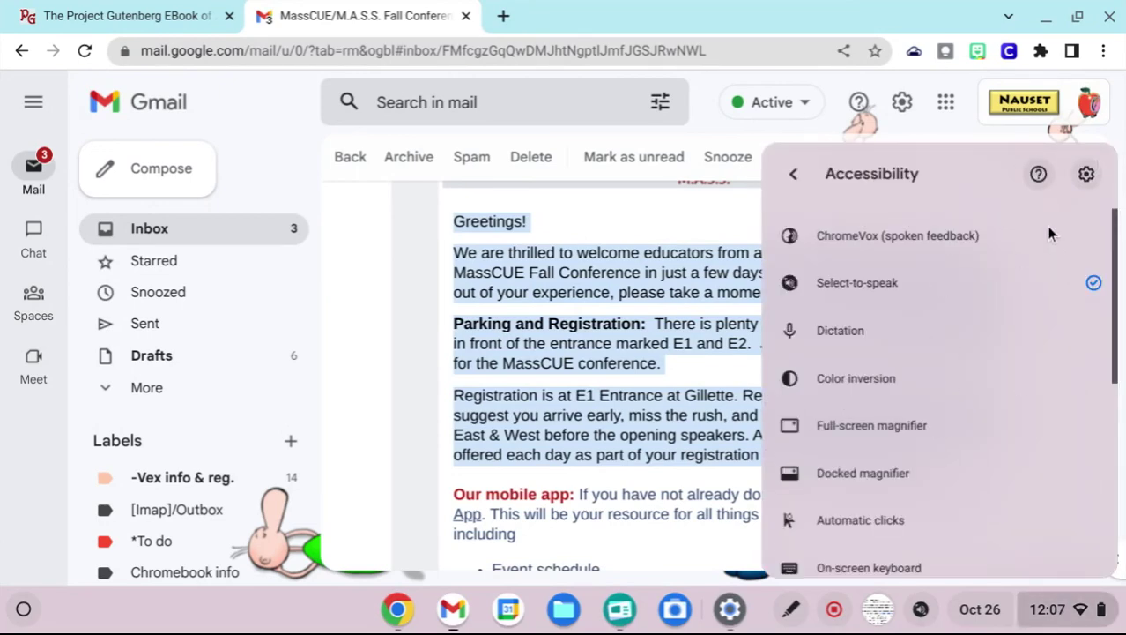
{"action": "left_click", "coordinate": [1085, 174]}
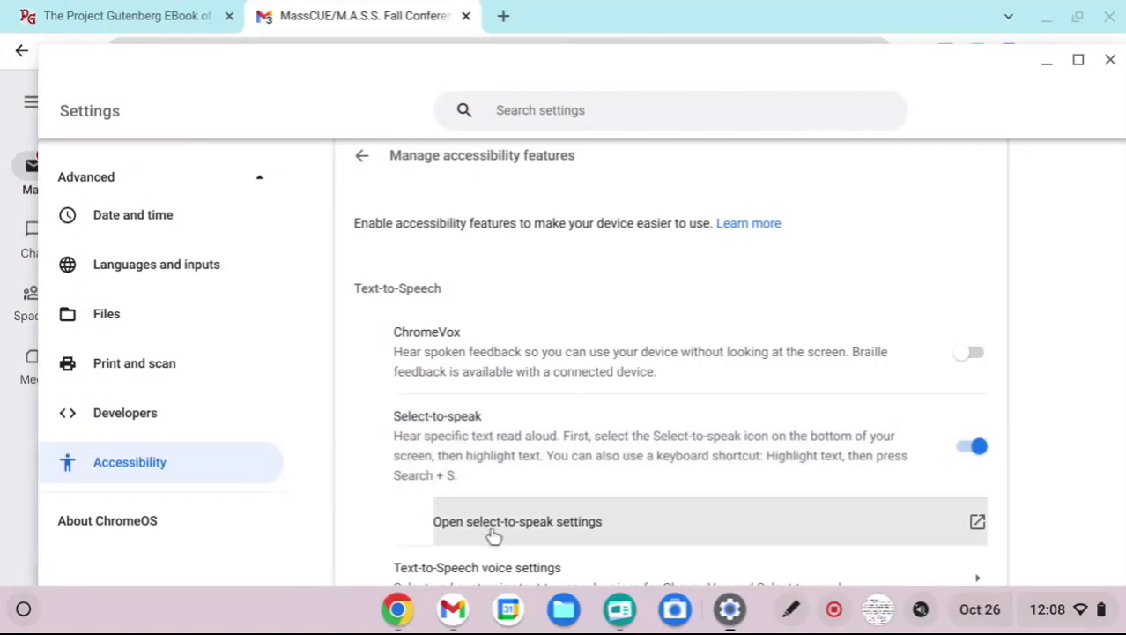
{"action": "left_click", "coordinate": [493, 533]}
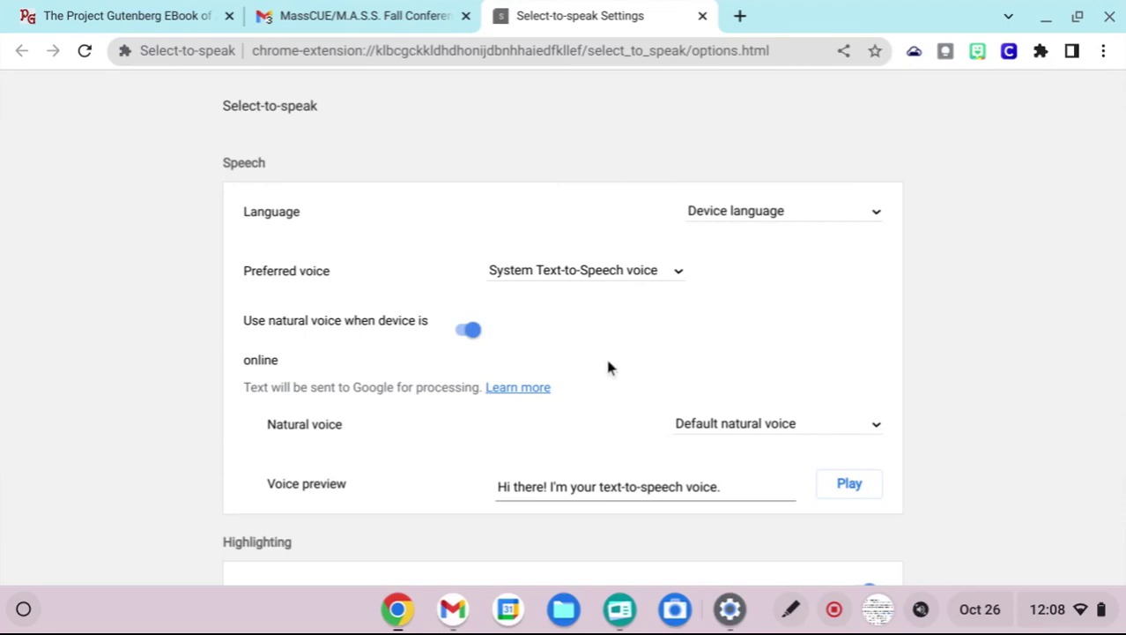
- Browse the list of natural voices available for Select-to-speak and close it
{"action": "left_click", "coordinate": [803, 426]}
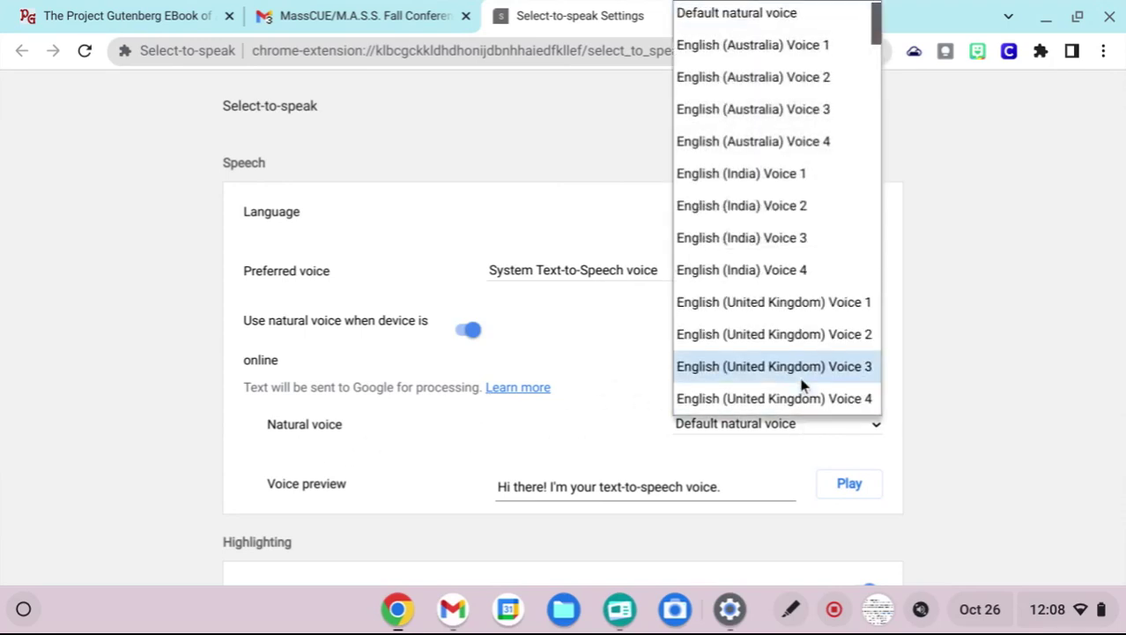
{"action": "scroll", "coordinate": [784, 315], "scroll_direction": "down", "scroll_amount": 7}
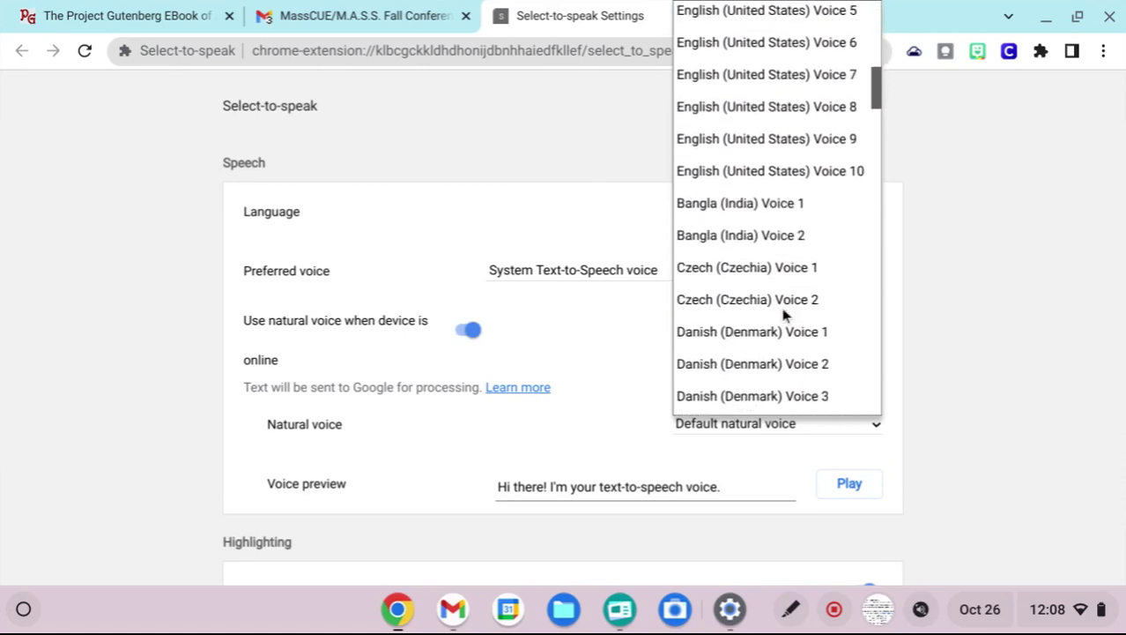
{"action": "scroll", "coordinate": [782, 313], "scroll_direction": "down", "scroll_amount": 8}
{"action": "scroll", "coordinate": [783, 313], "scroll_direction": "up", "scroll_amount": 10}
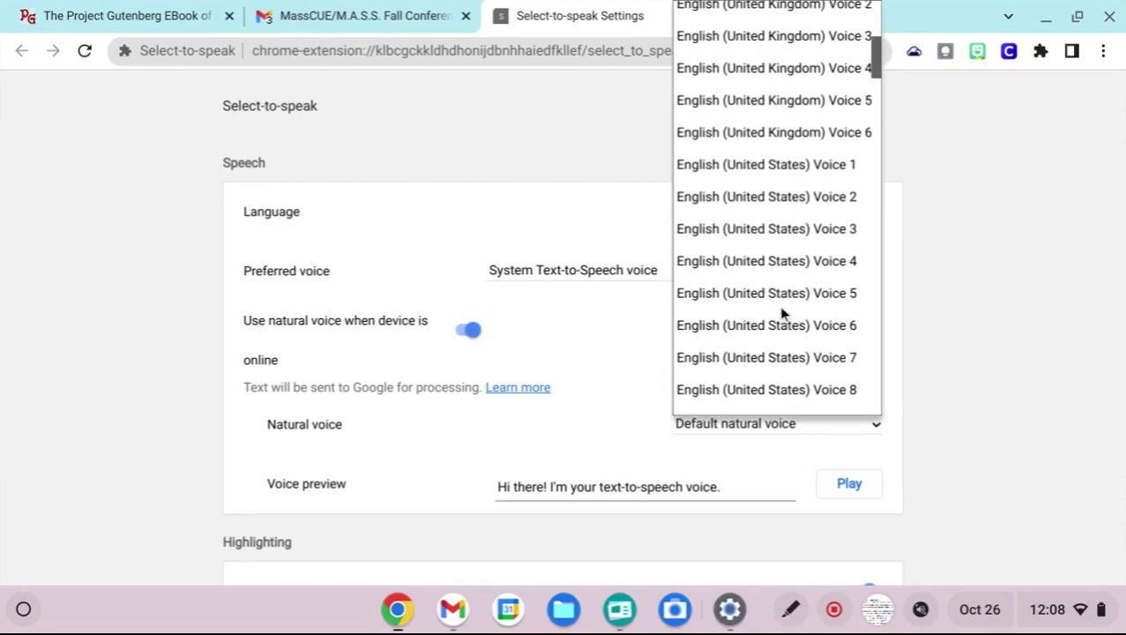
{"action": "scroll", "coordinate": [783, 313], "scroll_direction": "up", "scroll_amount": 4}
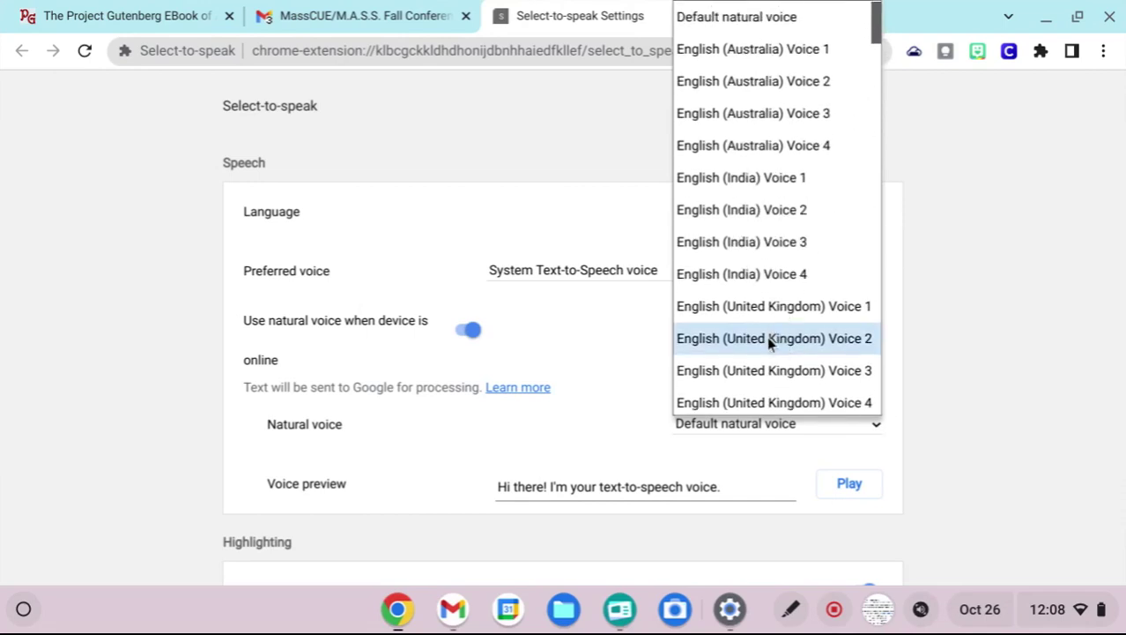
{"action": "left_click", "coordinate": [603, 405]}
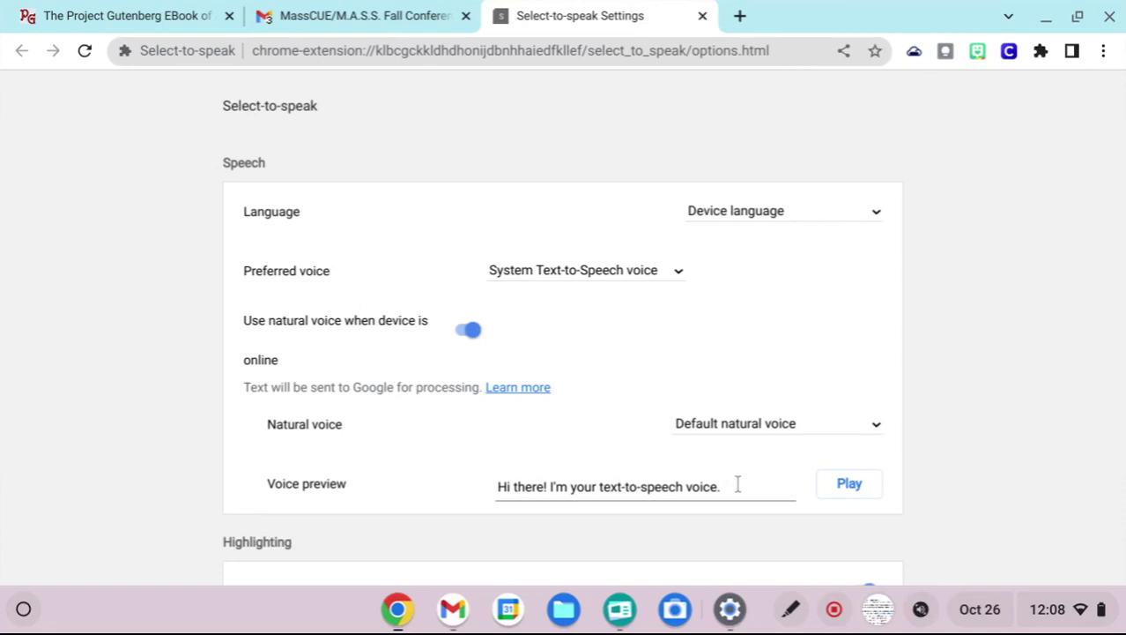
- Set the natural voice to English (United Kingdom) Voice 3 and play its voice preview
{"action": "left_click", "coordinate": [755, 425]}
{"action": "left_click", "coordinate": [752, 365]}
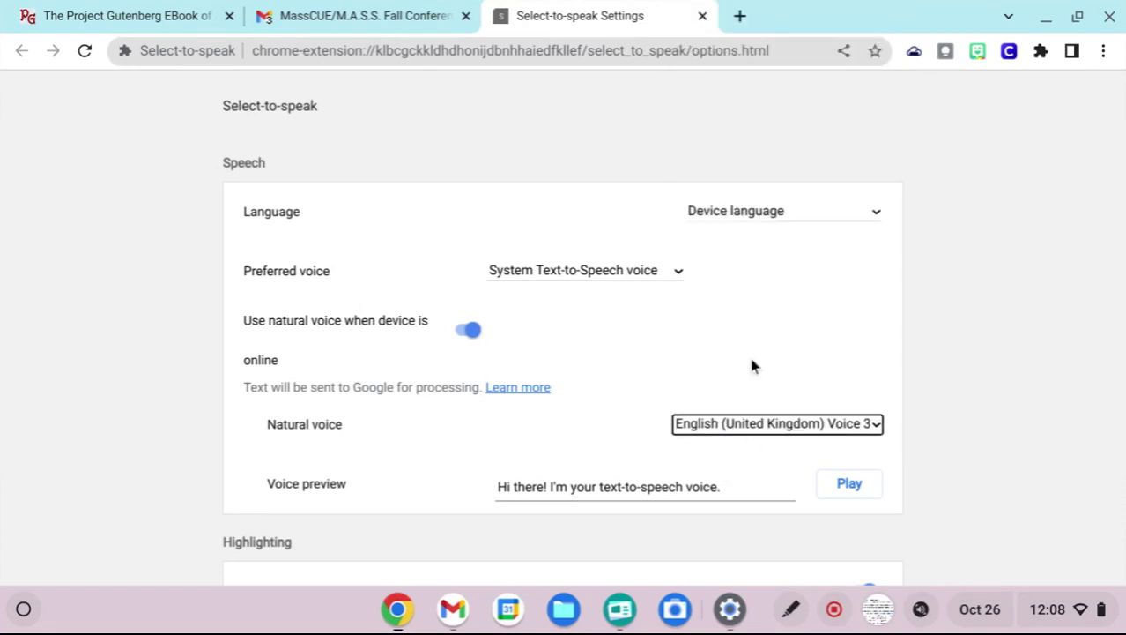
{"action": "left_click", "coordinate": [844, 488]}
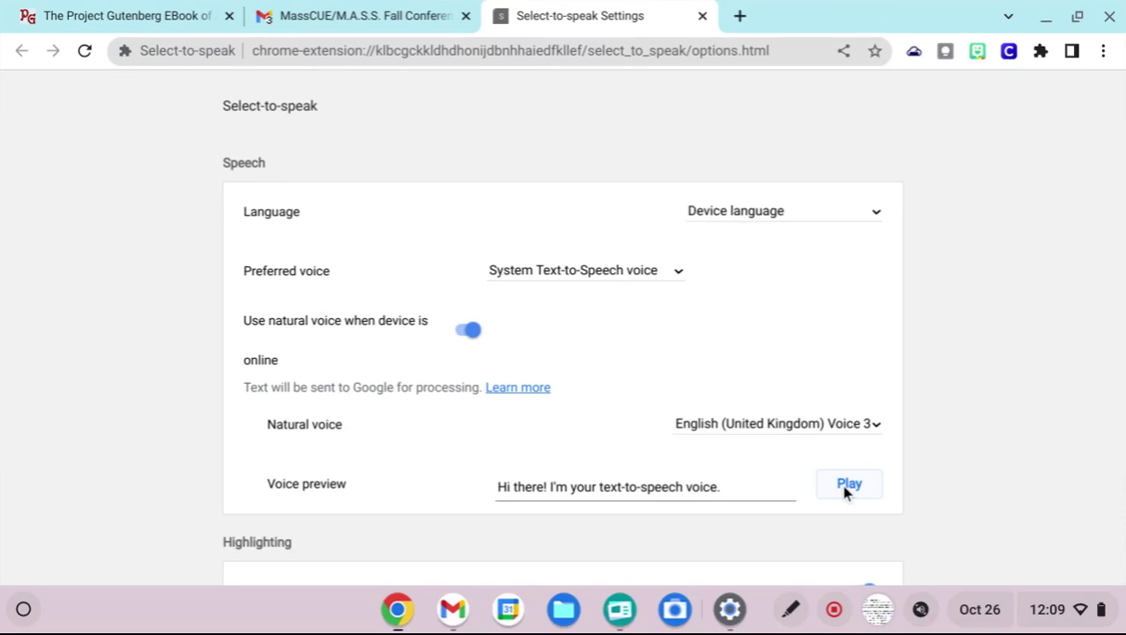
- Set the natural voice to Default natural voice and review the highlighting settings
{"action": "left_click", "coordinate": [844, 425]}
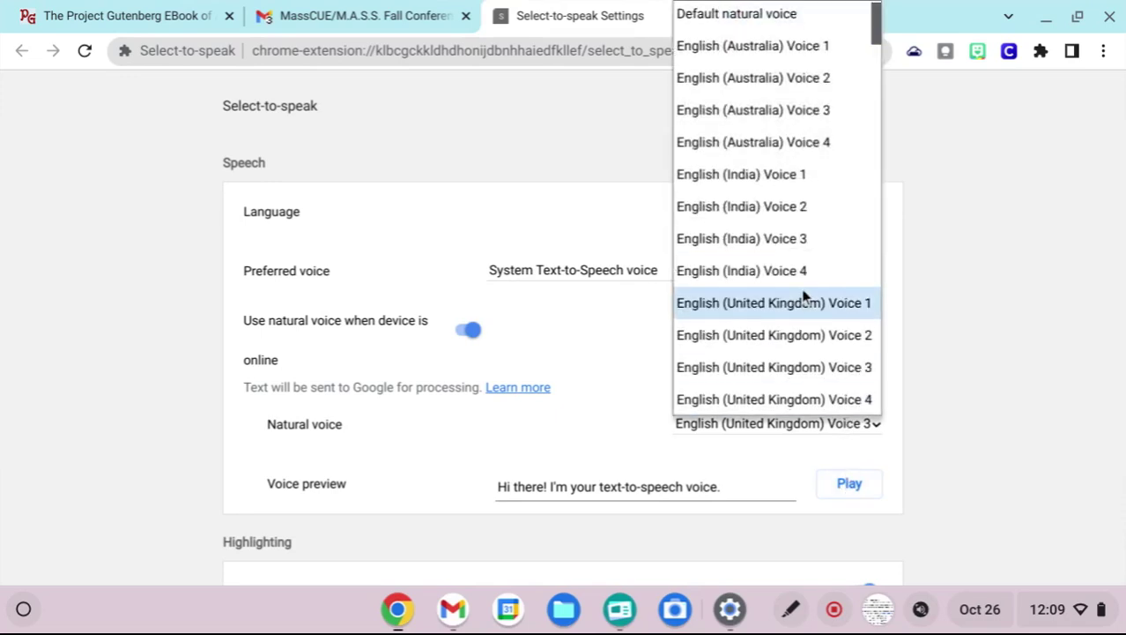
{"action": "left_click", "coordinate": [794, 18]}
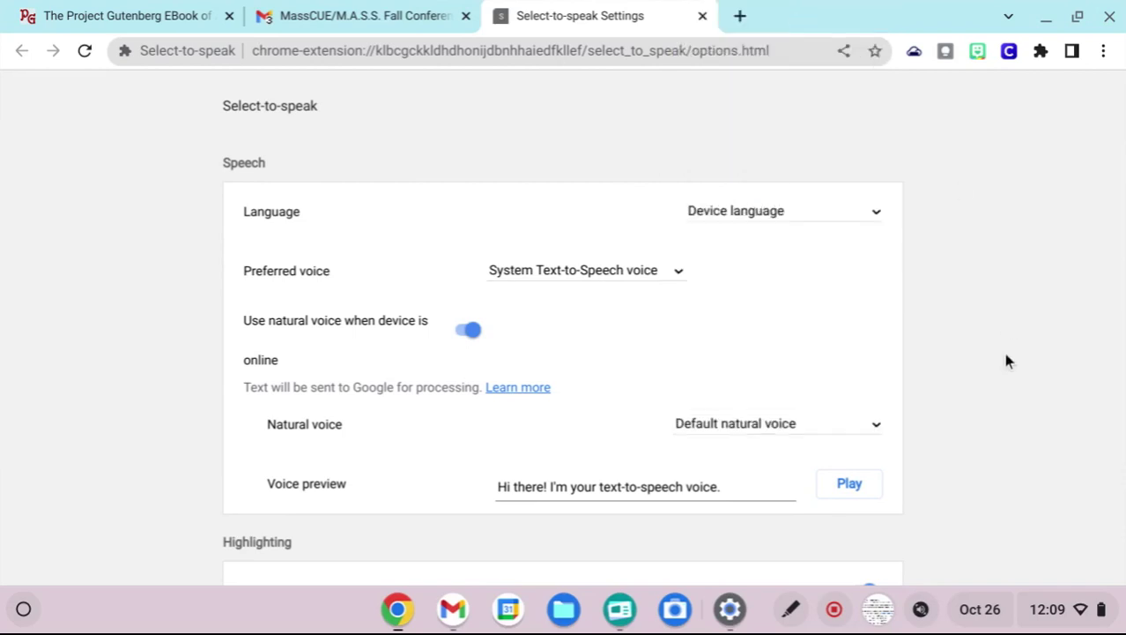
{"action": "scroll", "coordinate": [1006, 352], "scroll_direction": "down", "scroll_amount": 3}
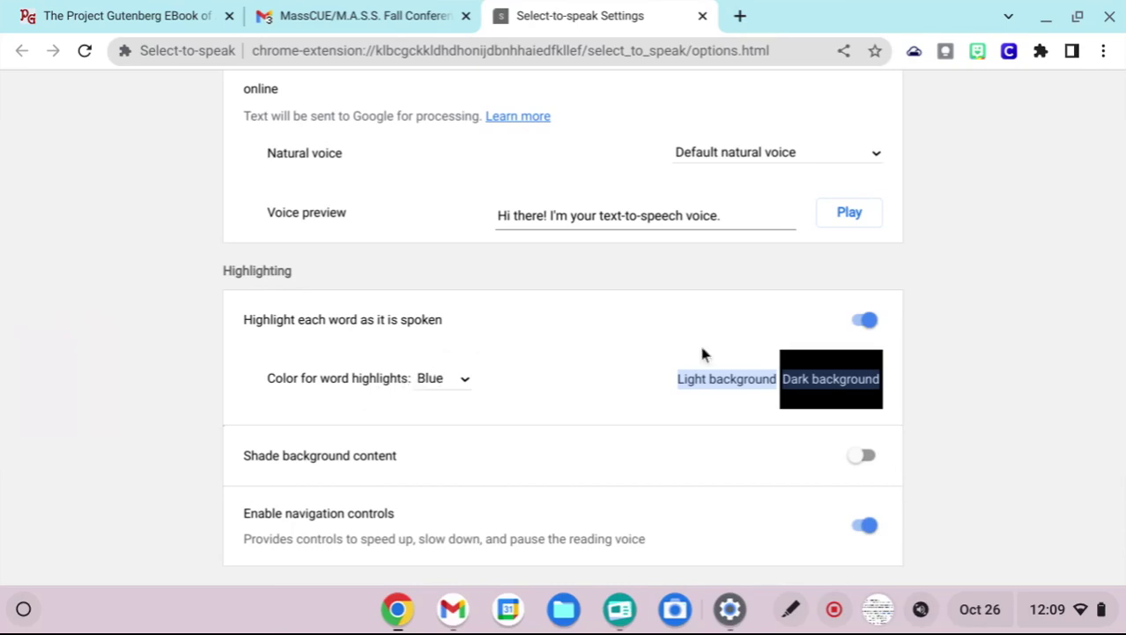
- Browse the available colors for word highlights and close the list without choosing one
{"action": "left_click", "coordinate": [451, 379]}
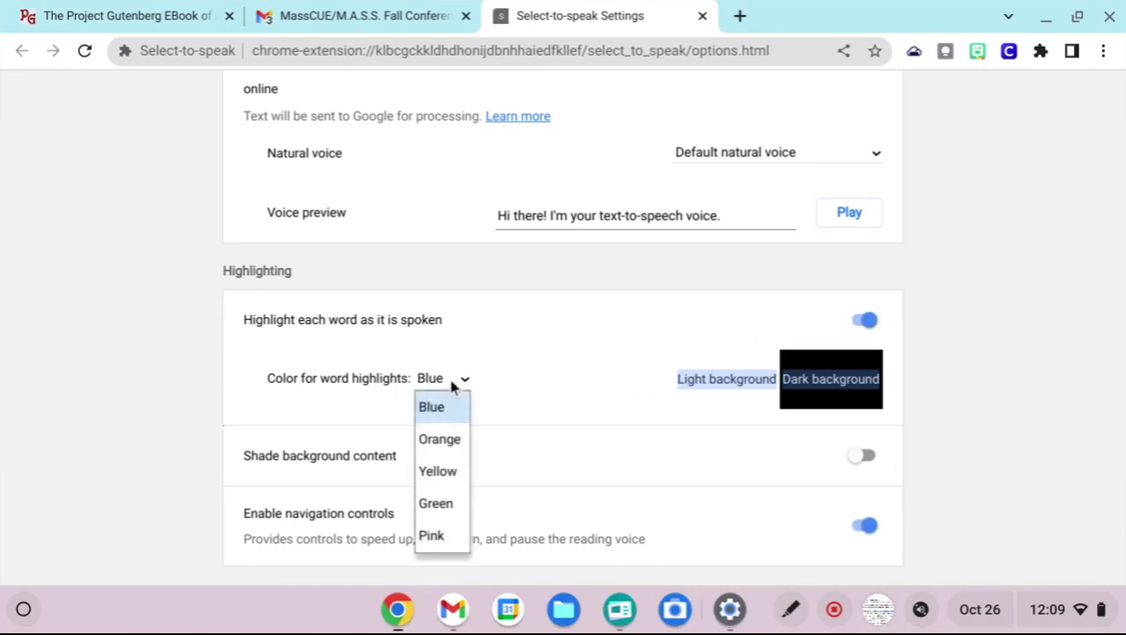
{"action": "left_click", "coordinate": [526, 382]}
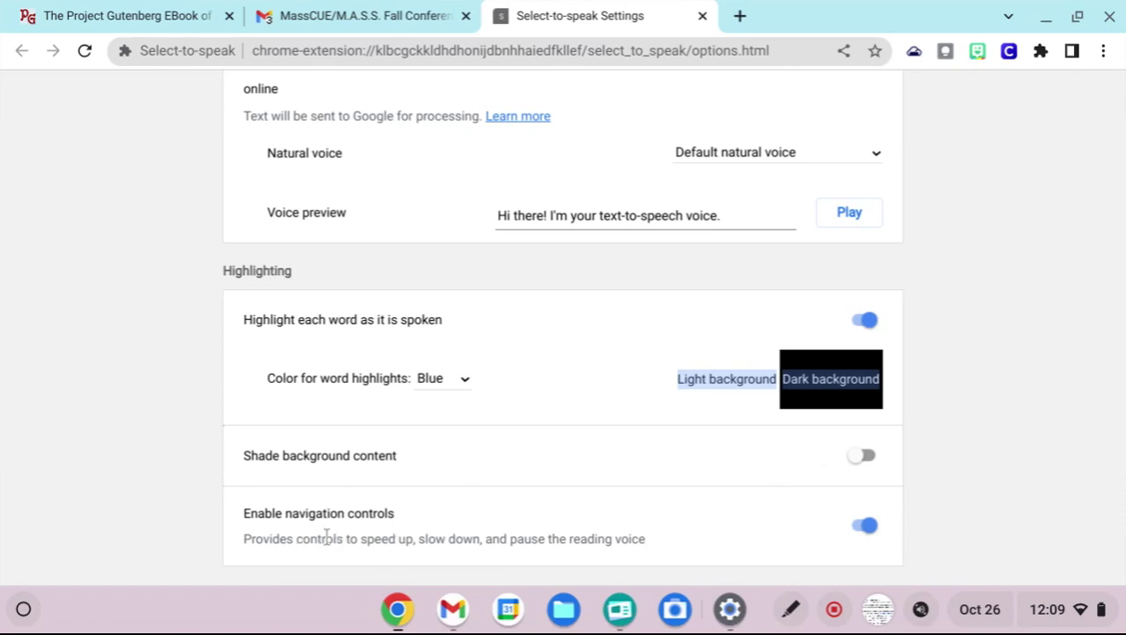
- Have the "Enable navigation controls" heading read aloud, set the reading speed to 1.0x and dismiss the reading controls
{"action": "left_click_drag", "start_coordinate": [244, 516], "coordinate": [402, 520]}
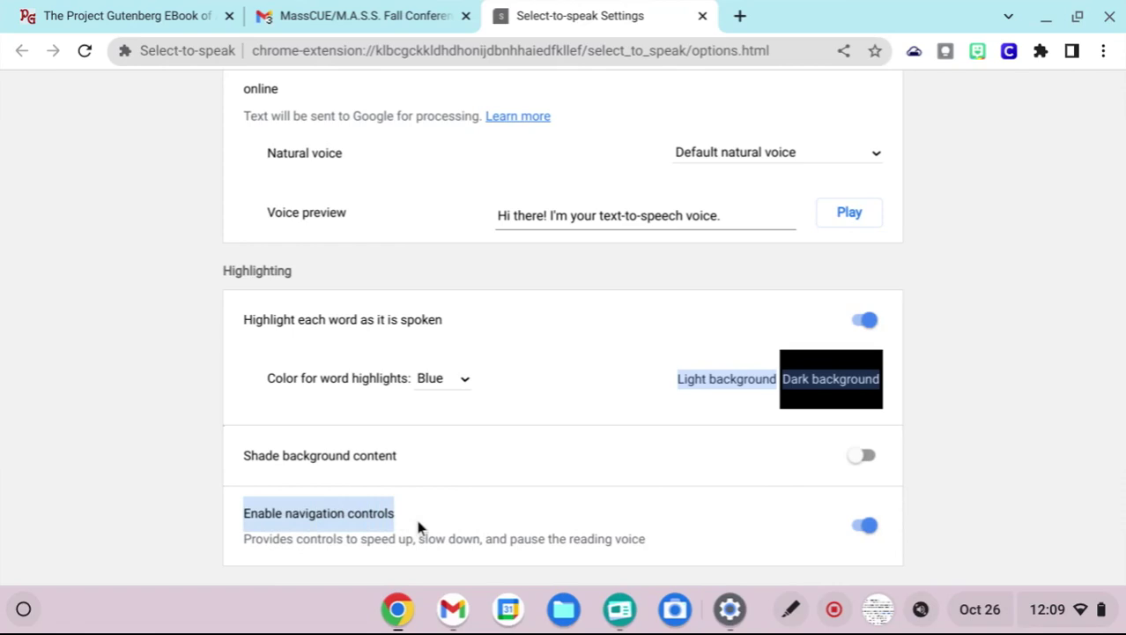
{"action": "key", "text": "super+s"}
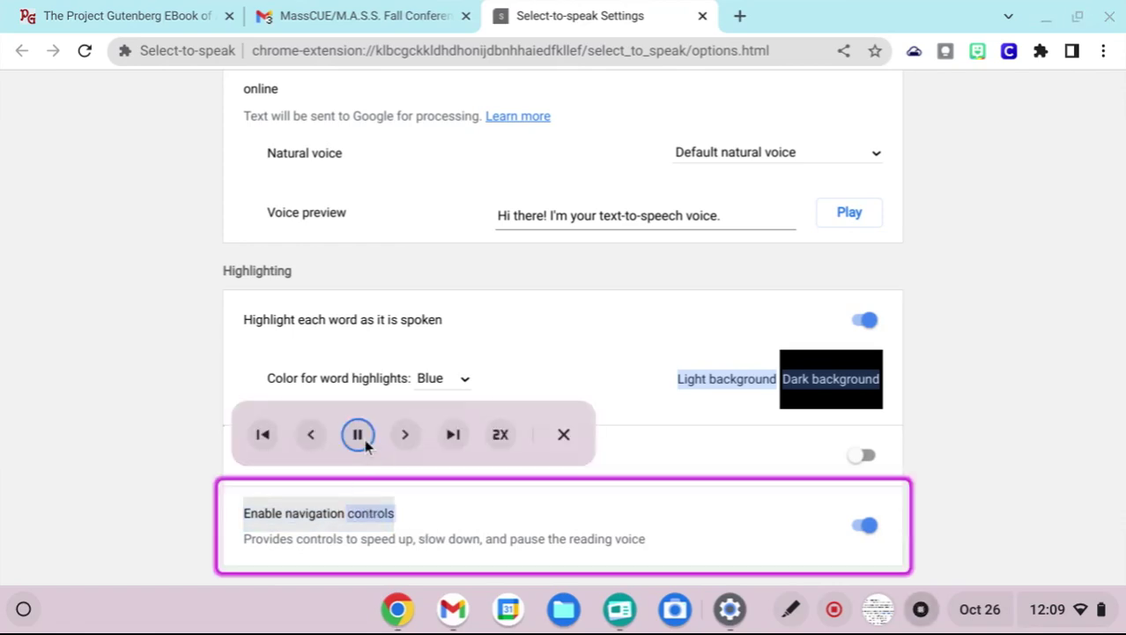
{"action": "left_click", "coordinate": [499, 436]}
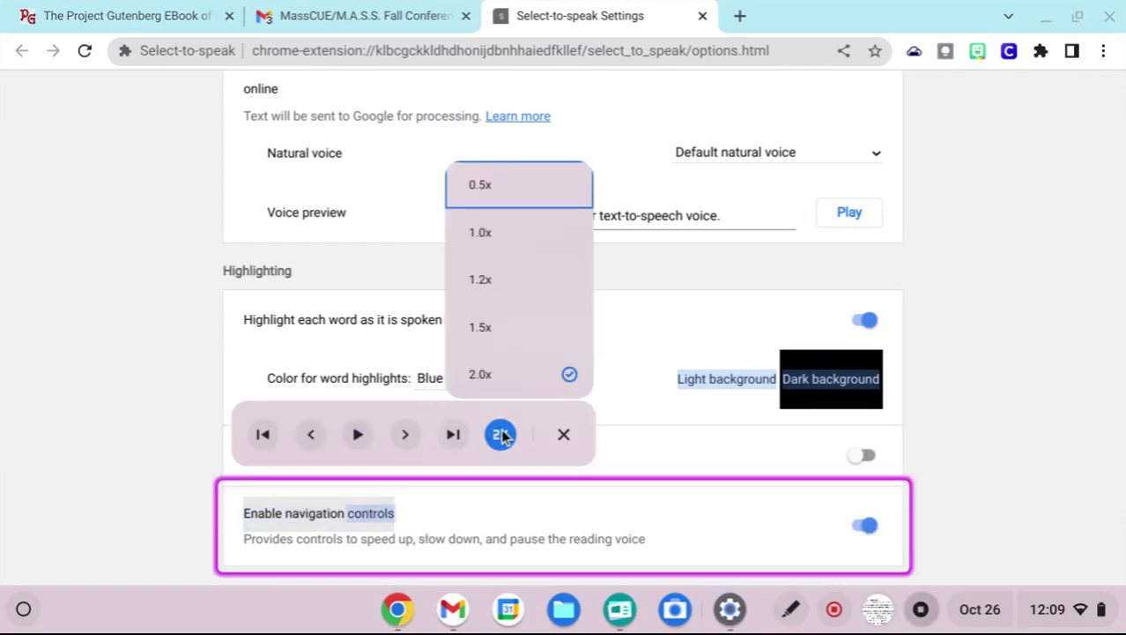
{"action": "left_click", "coordinate": [518, 240]}
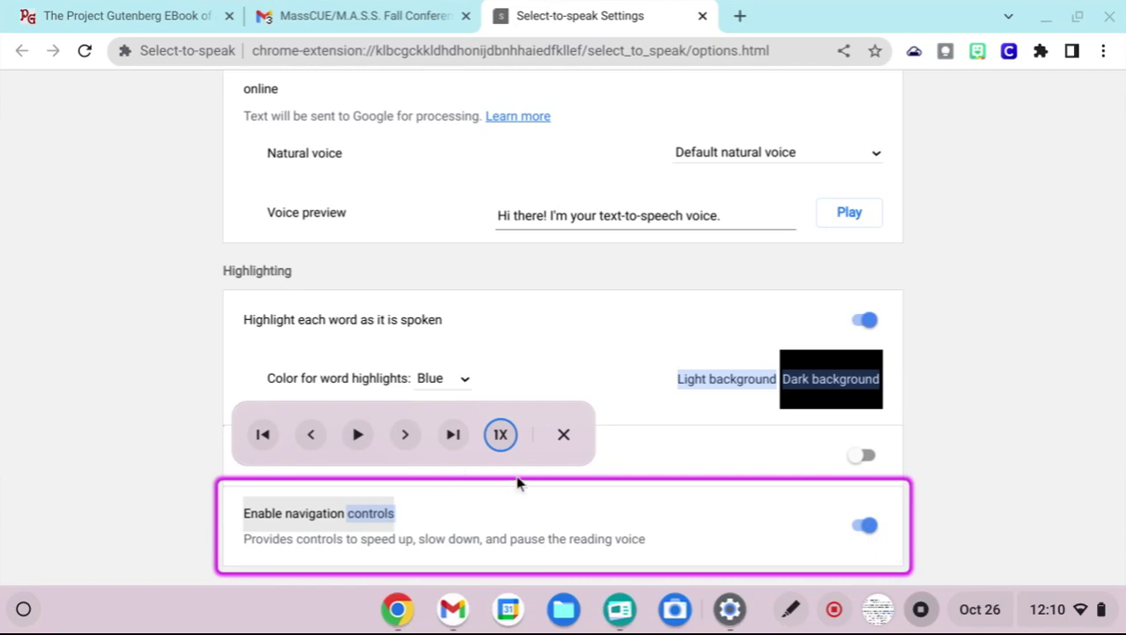
{"action": "left_click", "coordinate": [564, 436]}
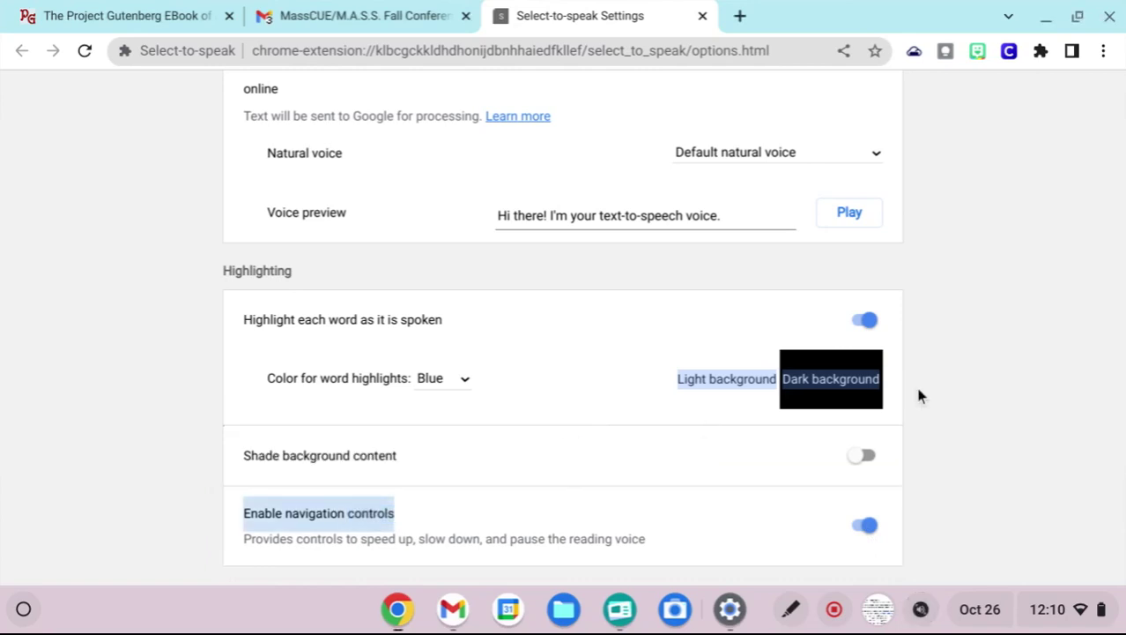